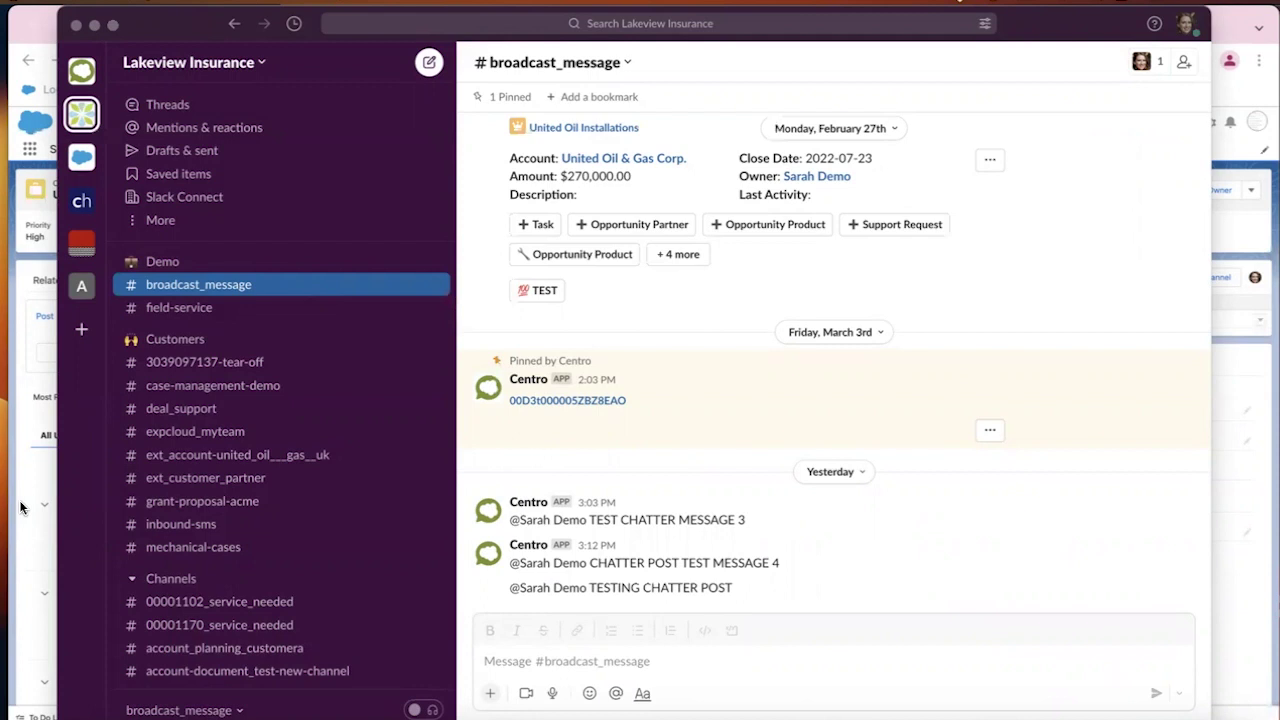
Step: Bring the Salesforce case 00001180 'Urgent request' page back in front of Slack
click(20, 508)
click(243, 350)
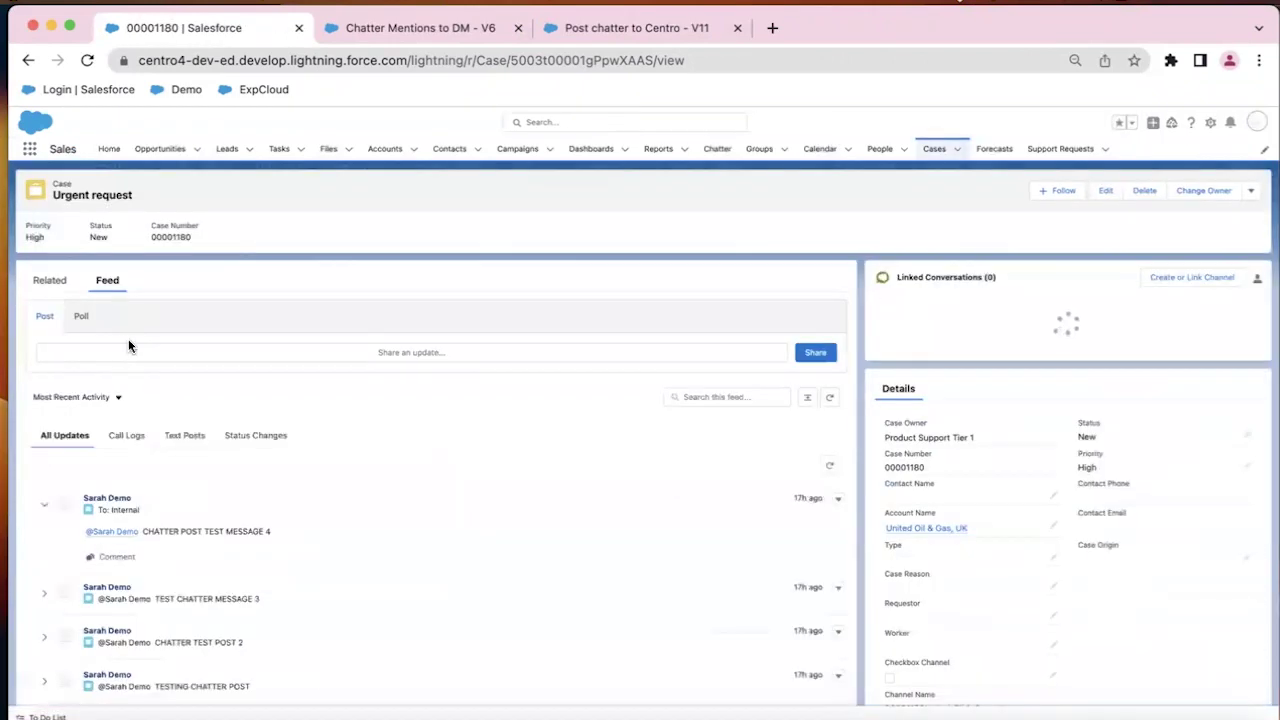
click(129, 352)
text(@sara)
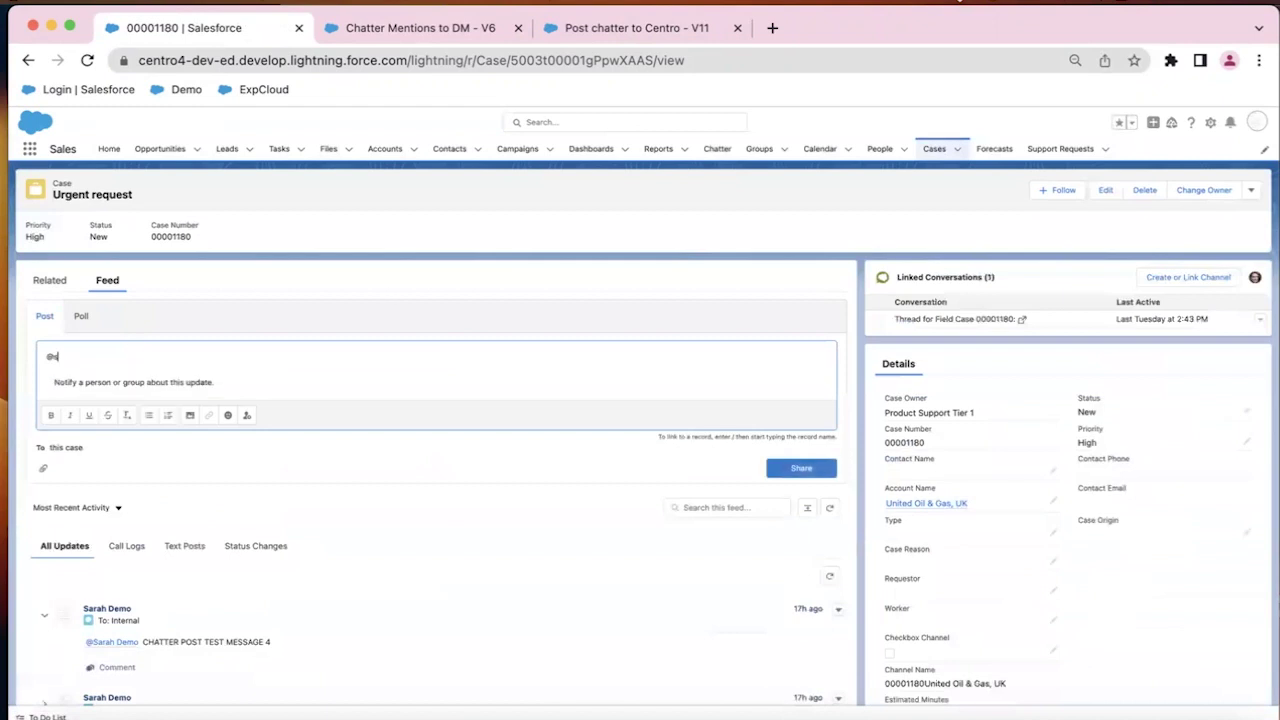
click(100, 392)
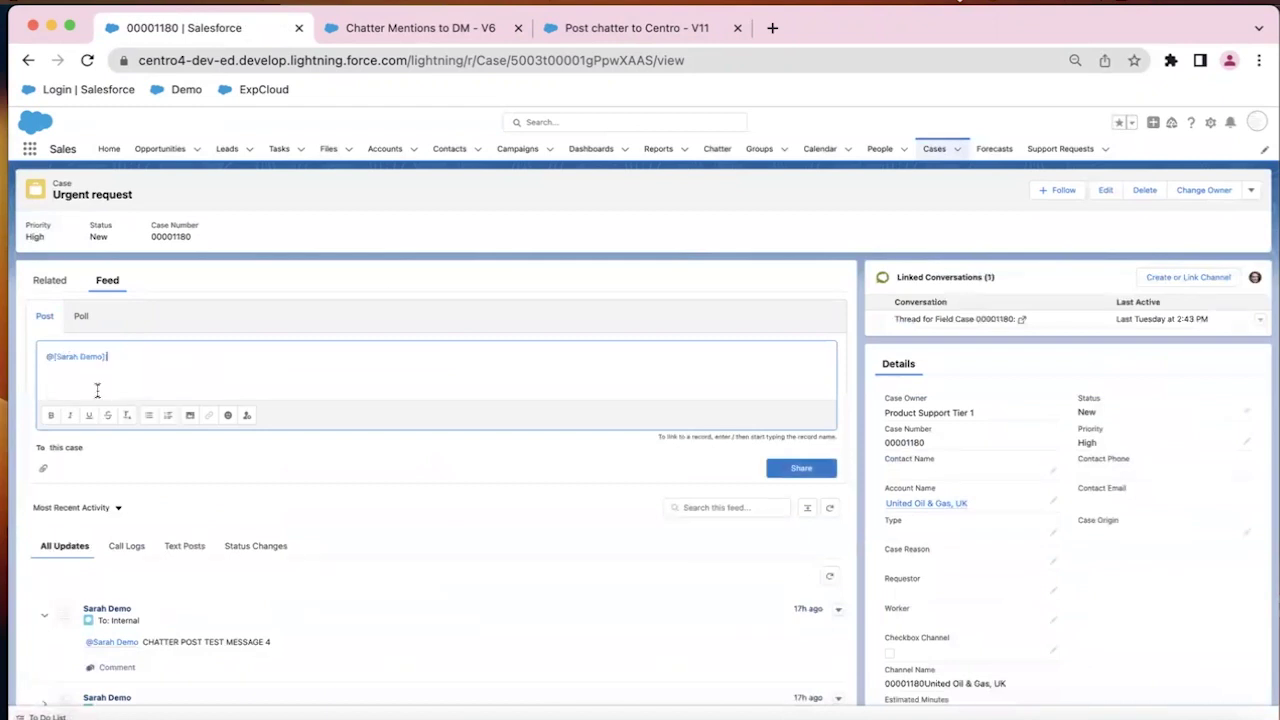
text(CHATTER POST TEST Th)
text(ursday)
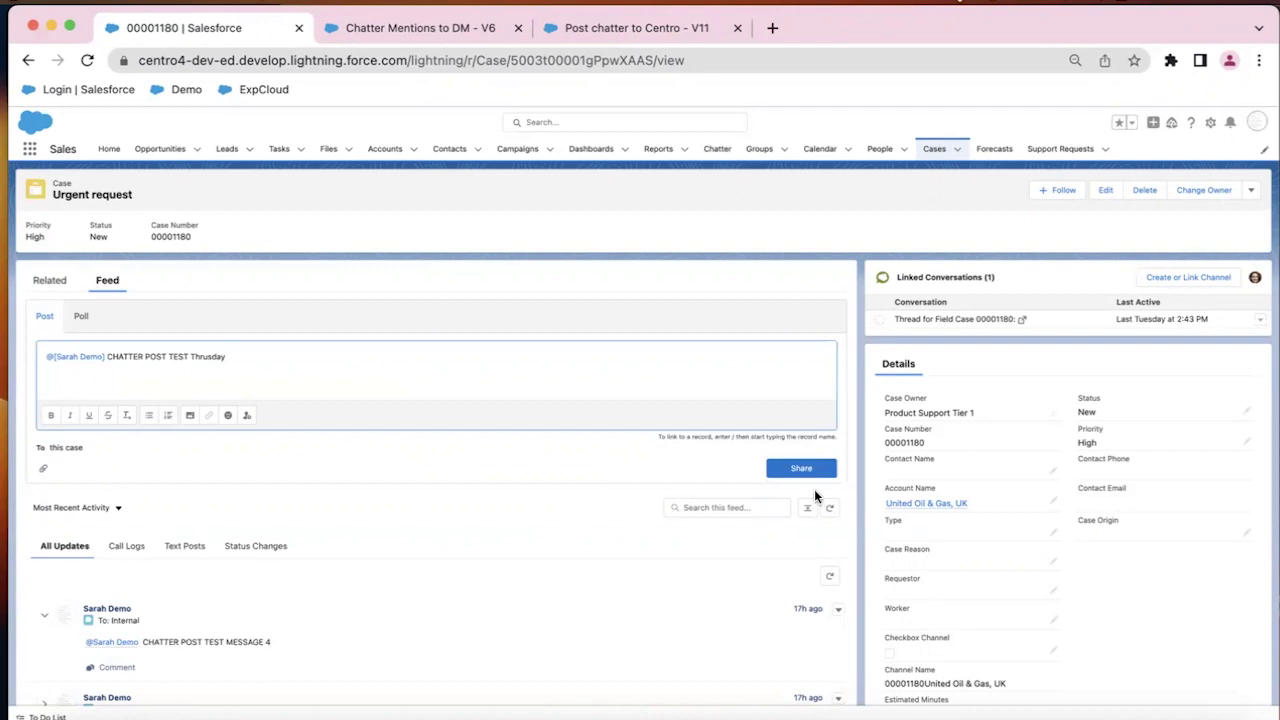
click(815, 470)
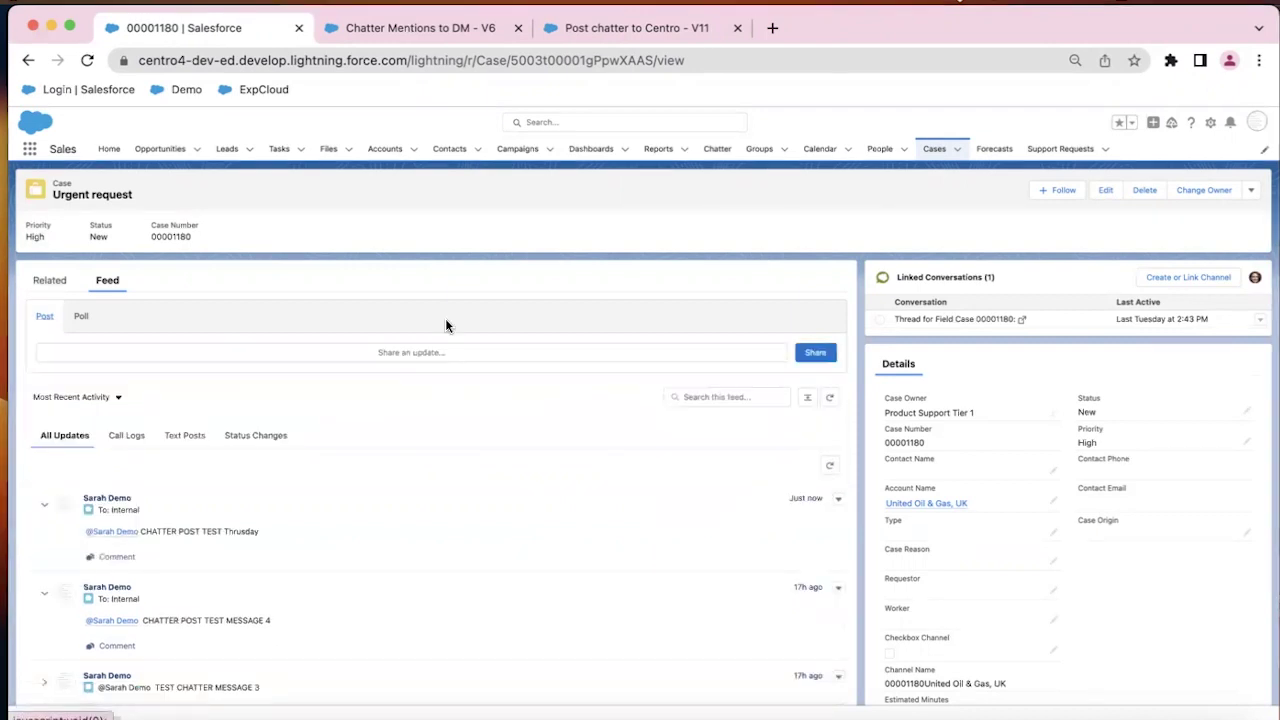
Step: Switch to Slack and view the Centro app's new 'Hey Look at this case!' alert
key(ctrl+Up)
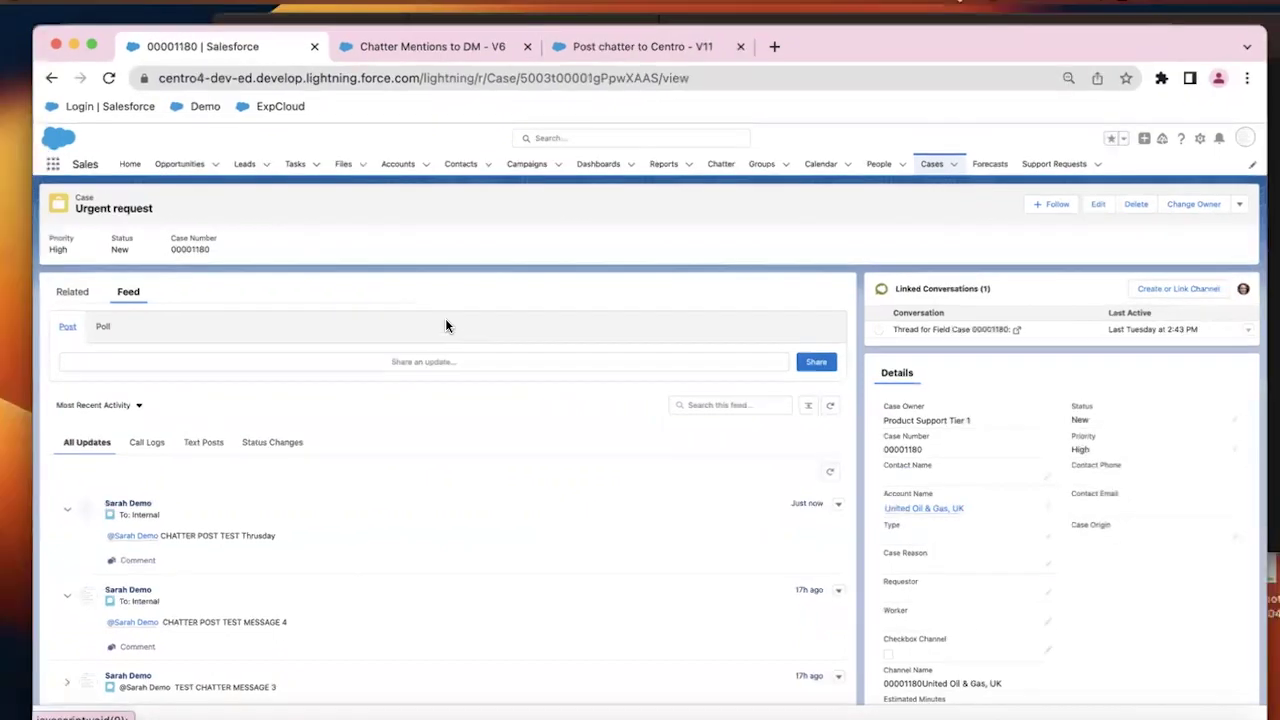
click(161, 524)
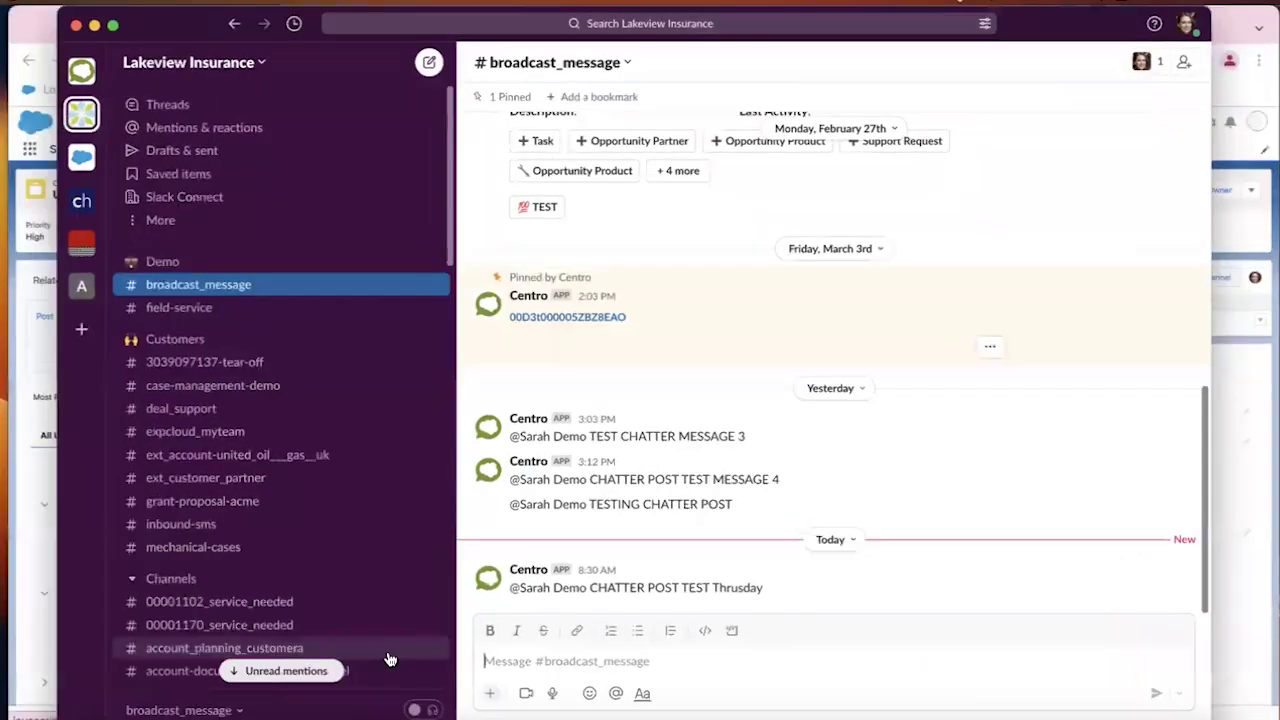
click(388, 660)
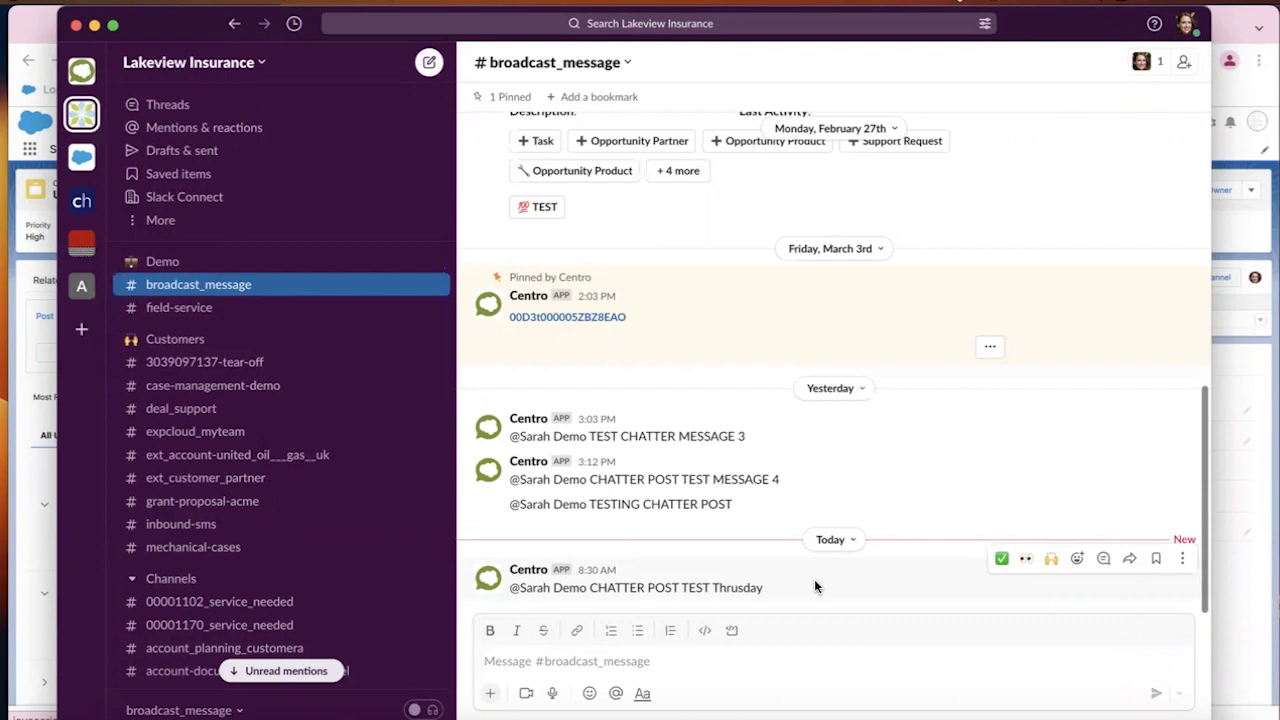
click(326, 671)
click(287, 648)
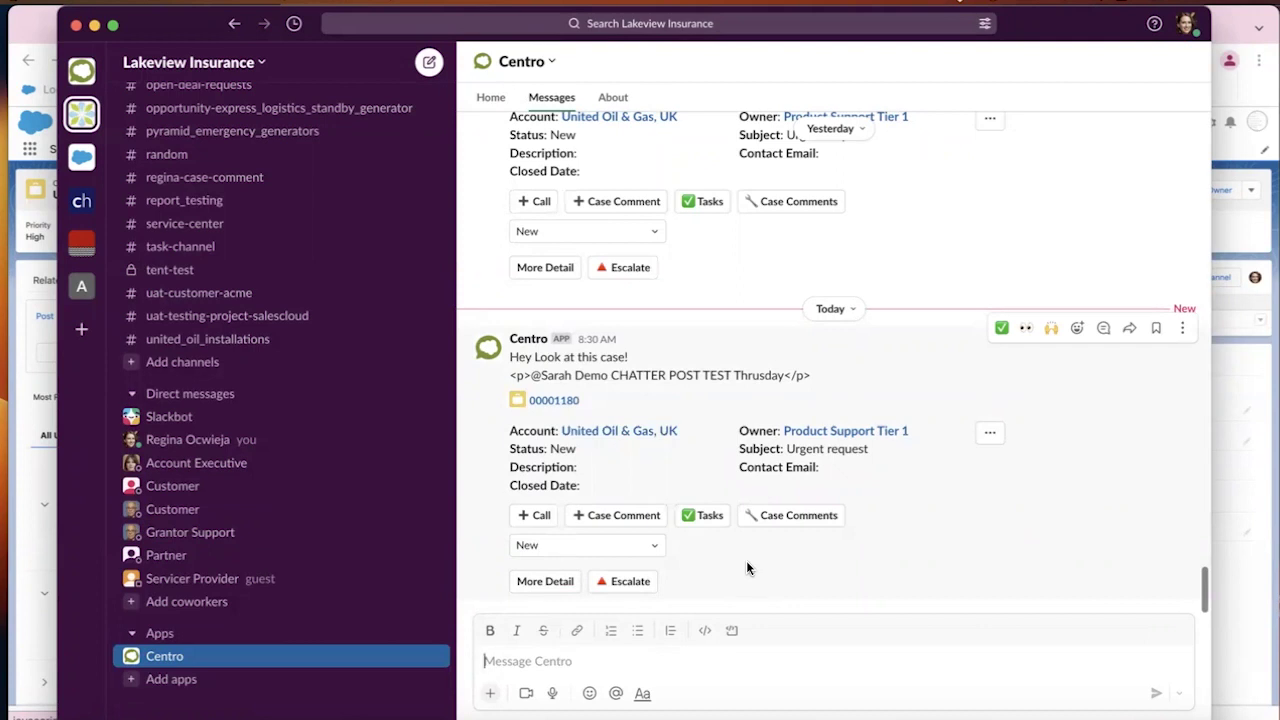
Step: Bring up the Post chatter to Centro - V11 flow and reload it, skipping the reload prompt
click(18, 500)
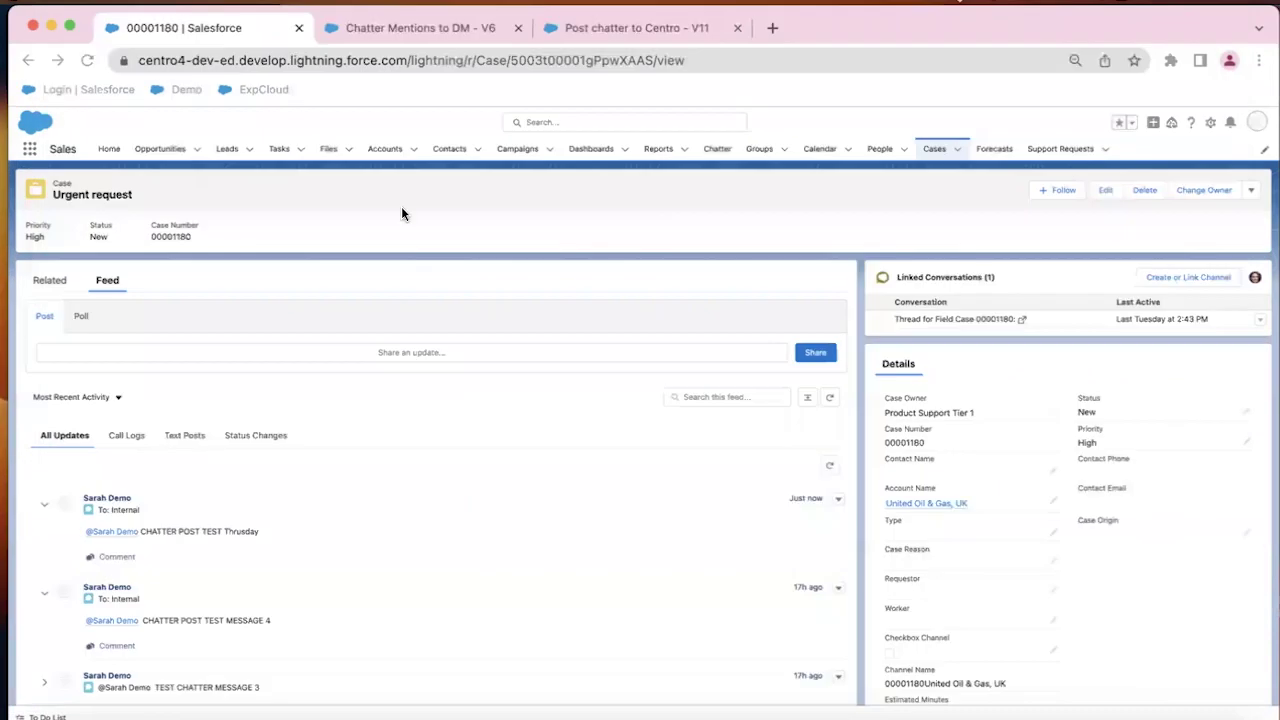
click(410, 27)
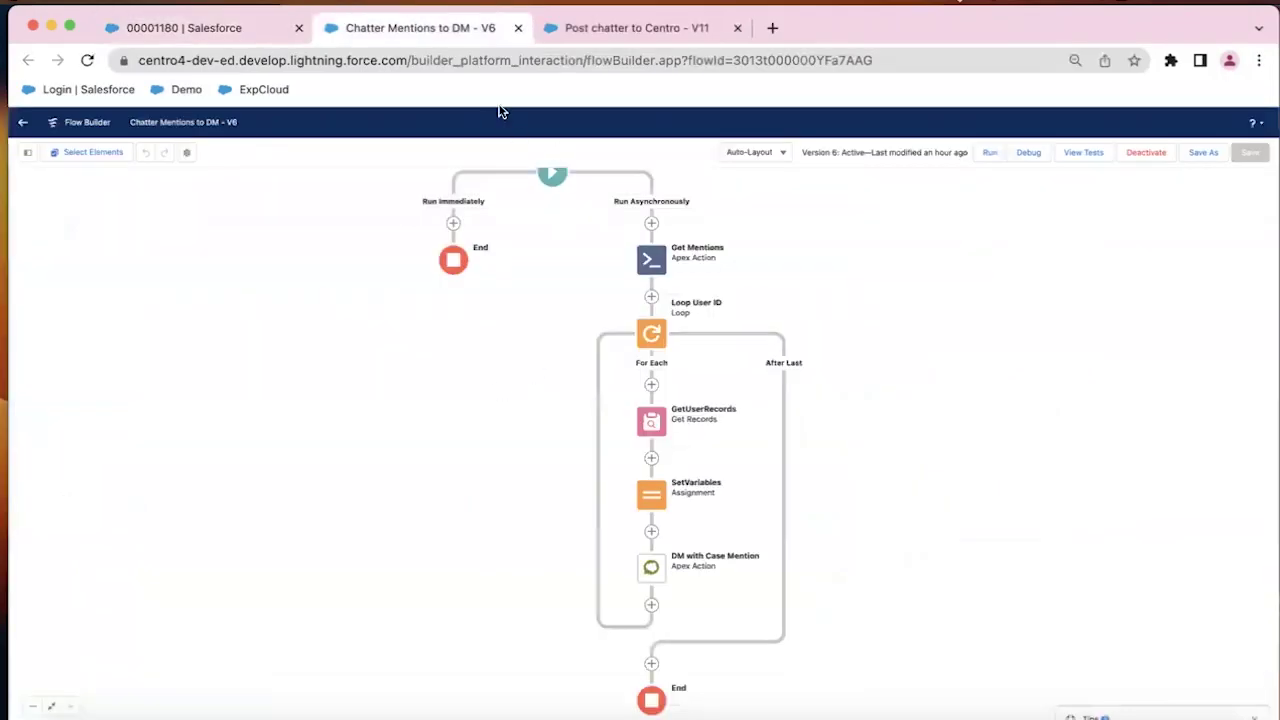
click(620, 36)
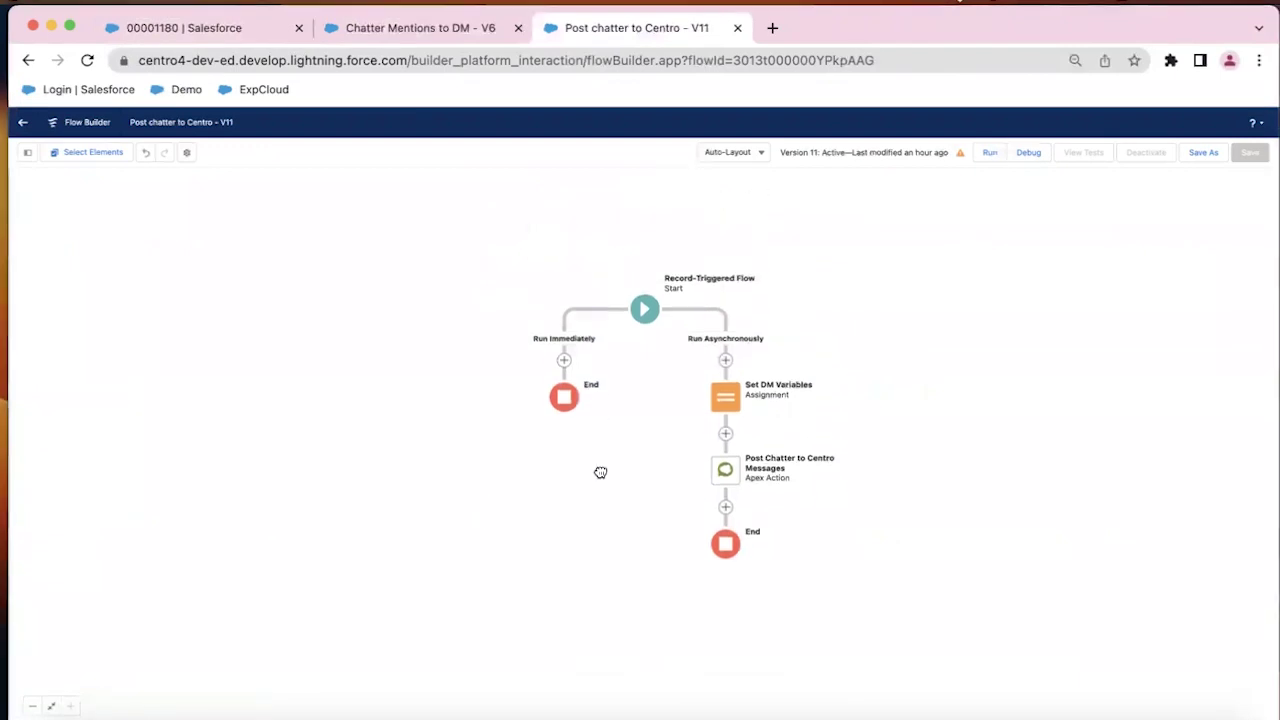
key(super+r)
click(619, 301)
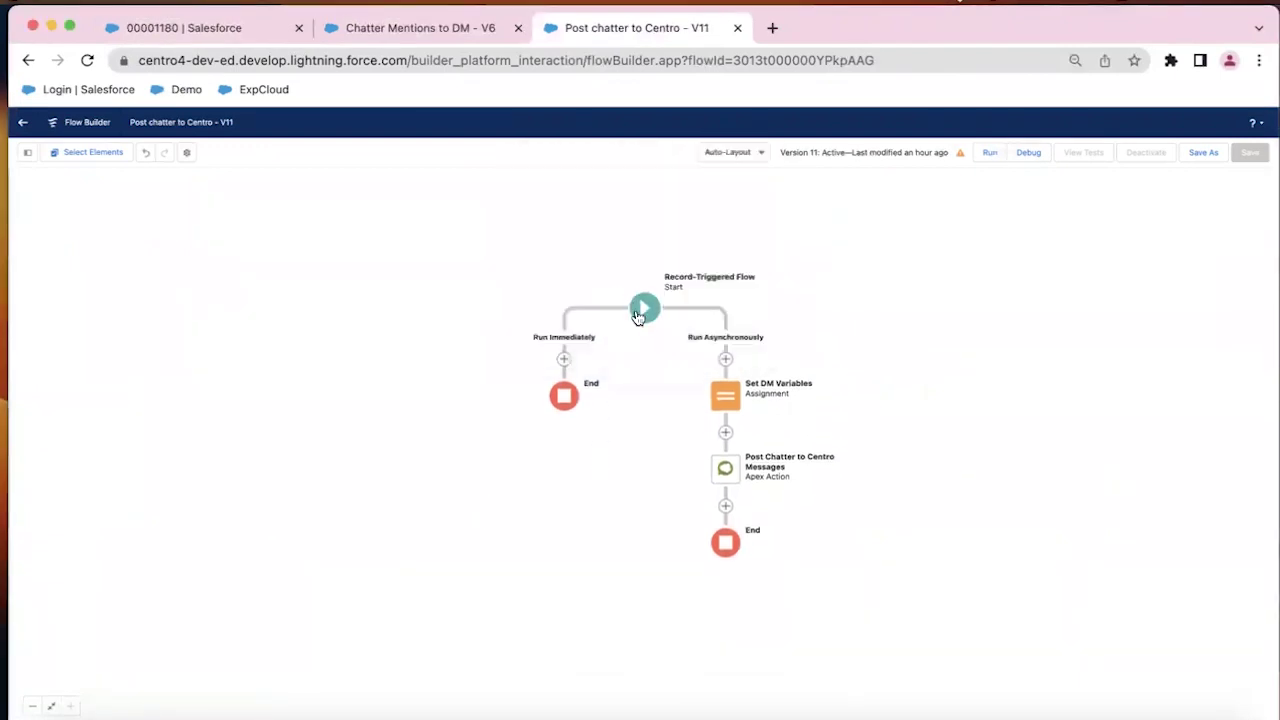
key(super+r)
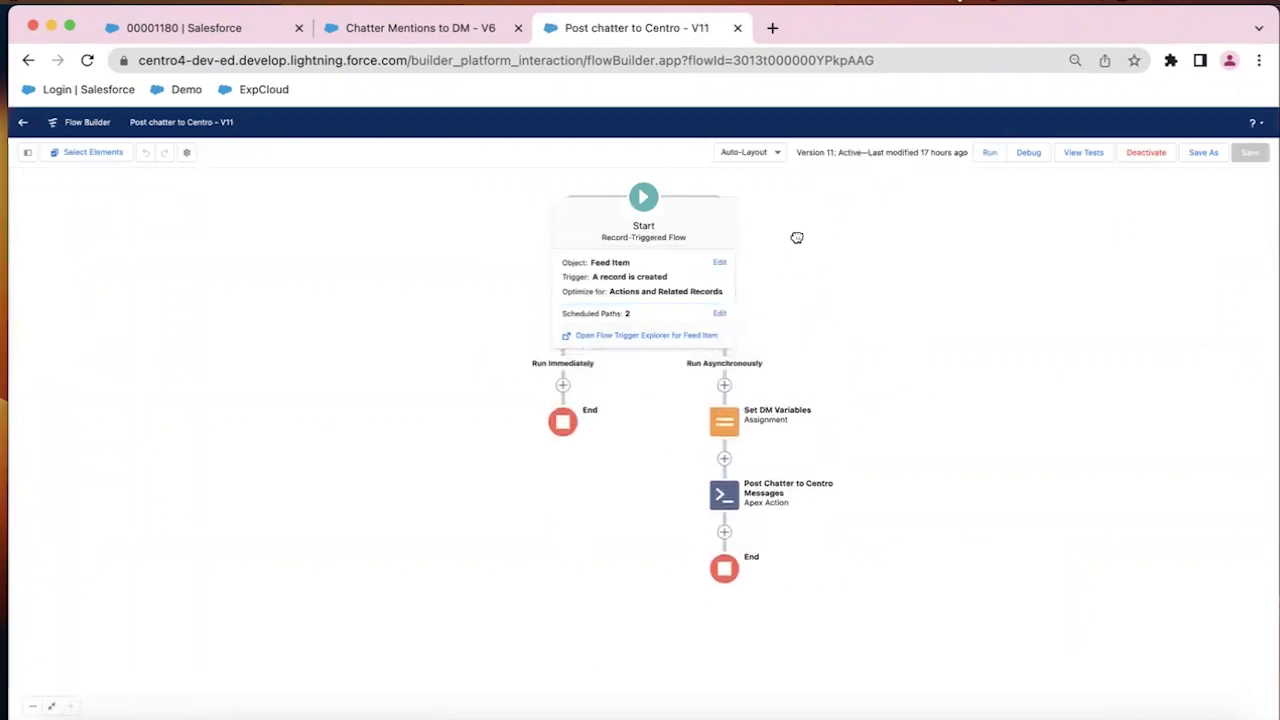
Step: Review the Set DM Variables assignment settings
click(720, 288)
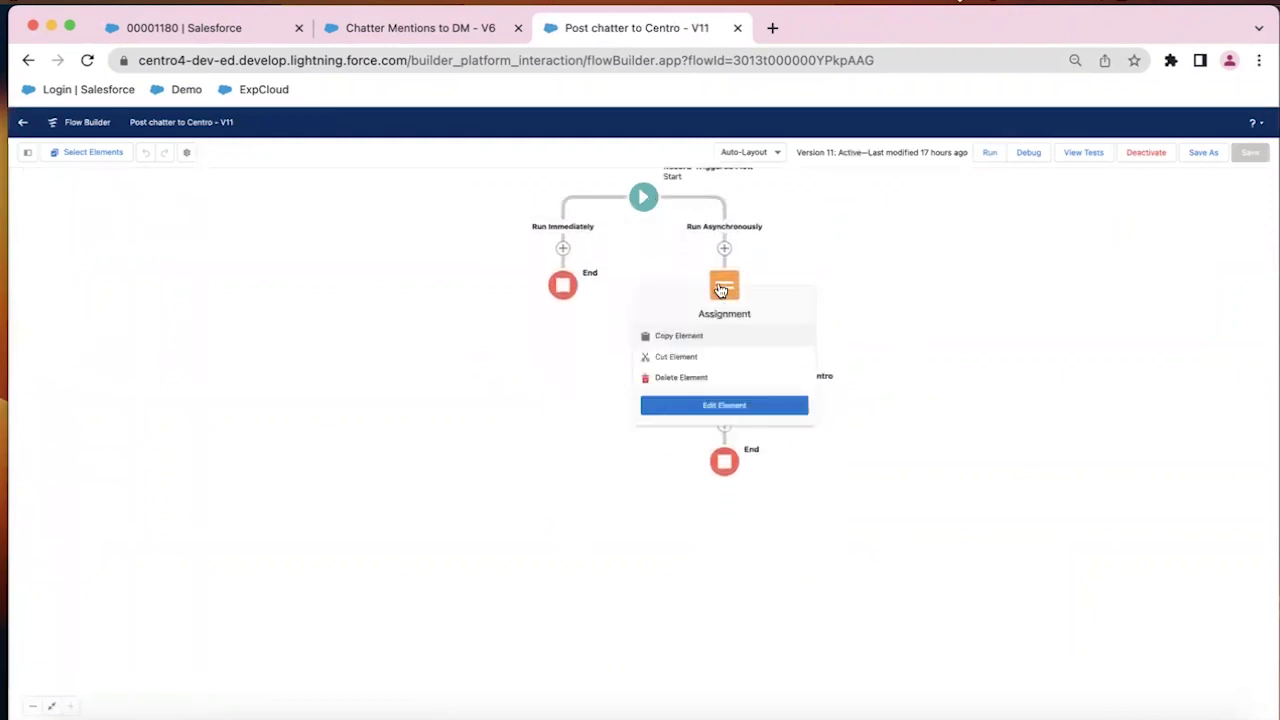
click(746, 406)
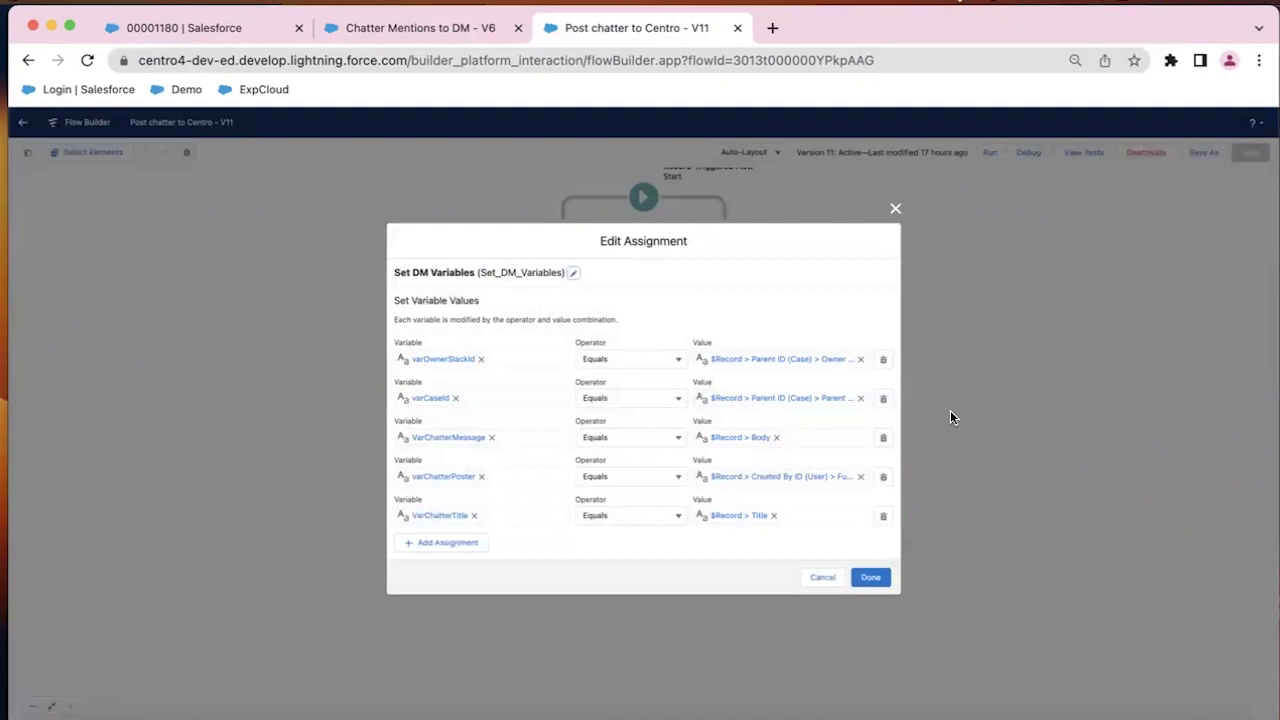
click(878, 575)
Step: Inspect the Post Chatter to Centro Messages action's {!VarChatterMessage} message to broadcast_message
click(732, 368)
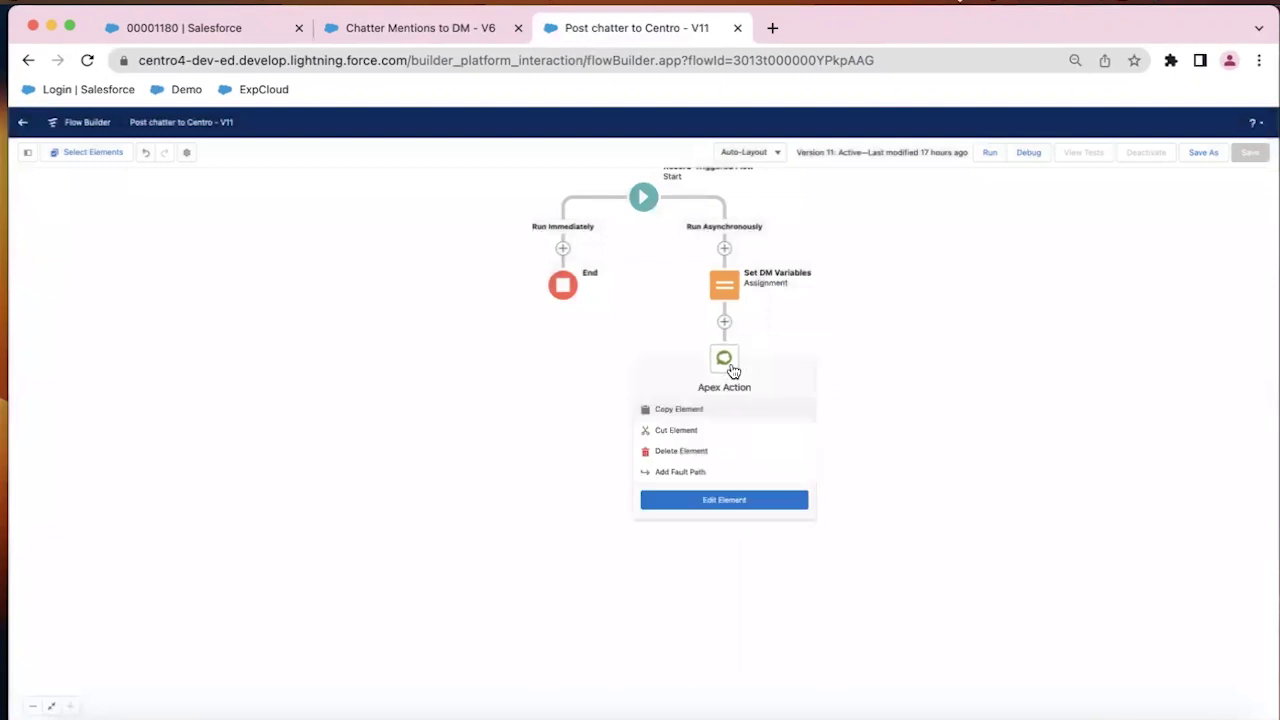
click(737, 500)
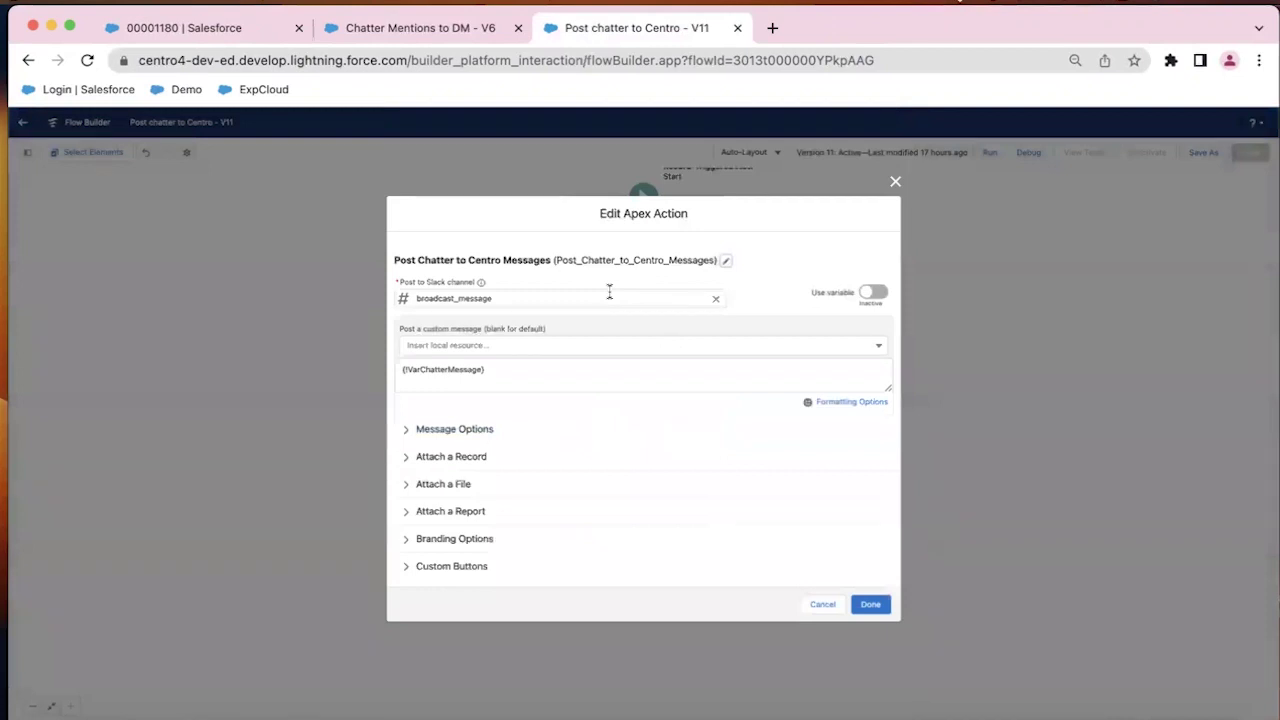
click(586, 368)
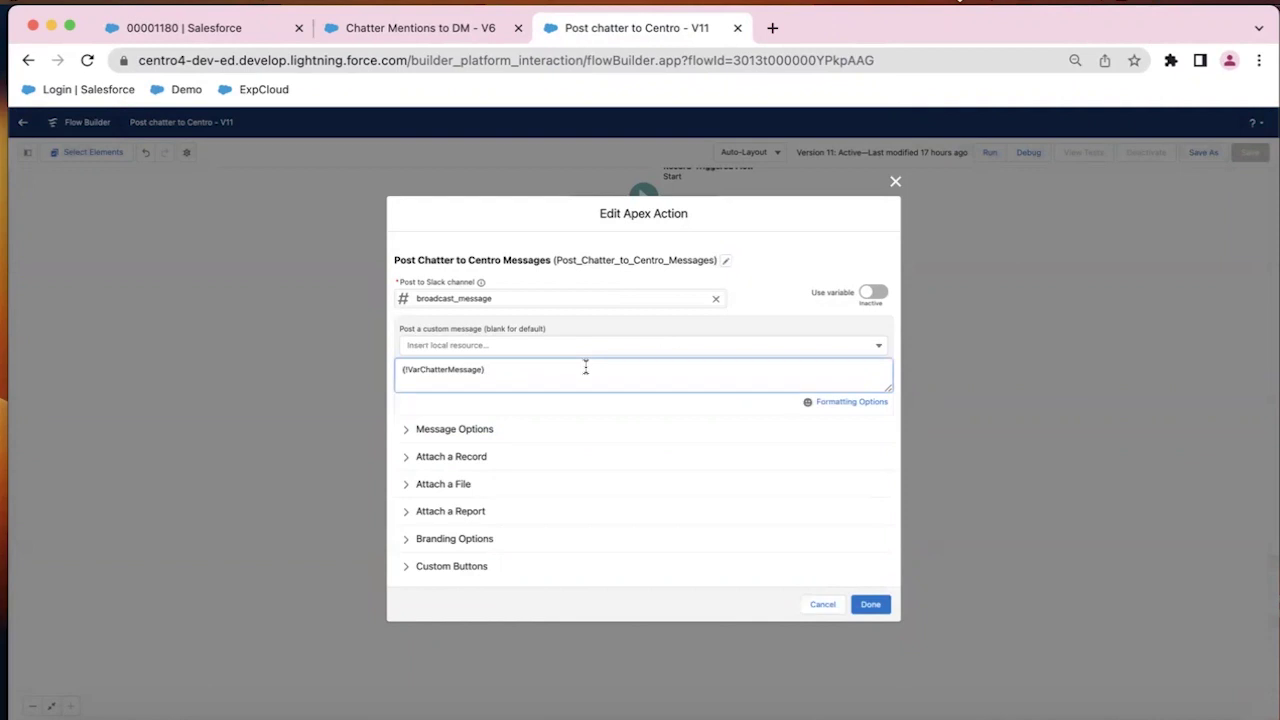
Step: Reload the Chatter Mentions to DM - V6 flow and trace it from Feed Item start to End
click(450, 28)
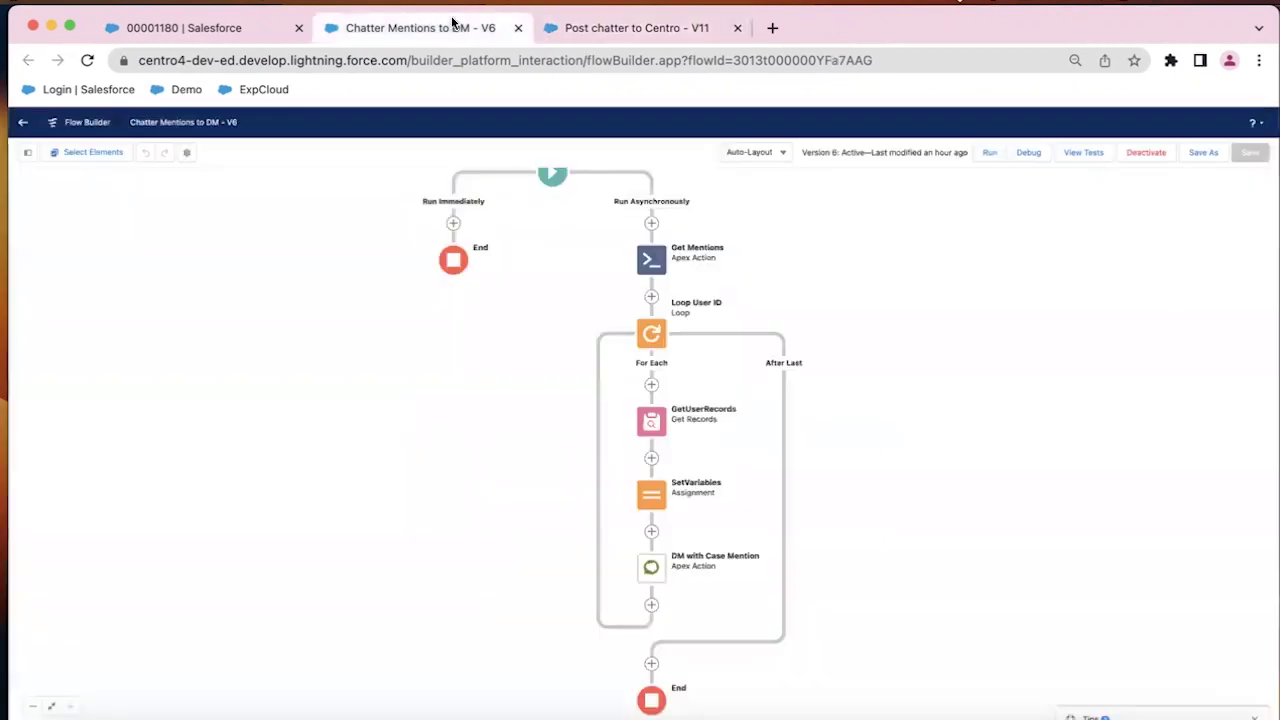
drag(595, 260, 571, 343)
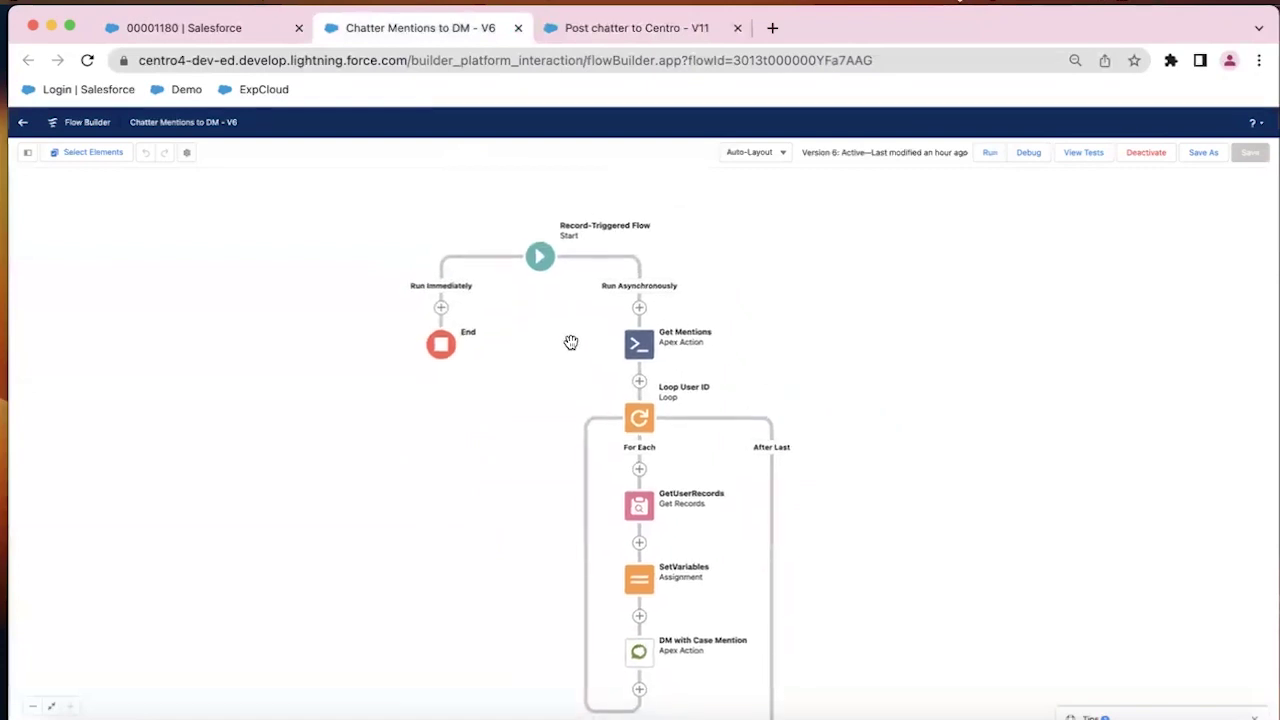
key(super+r)
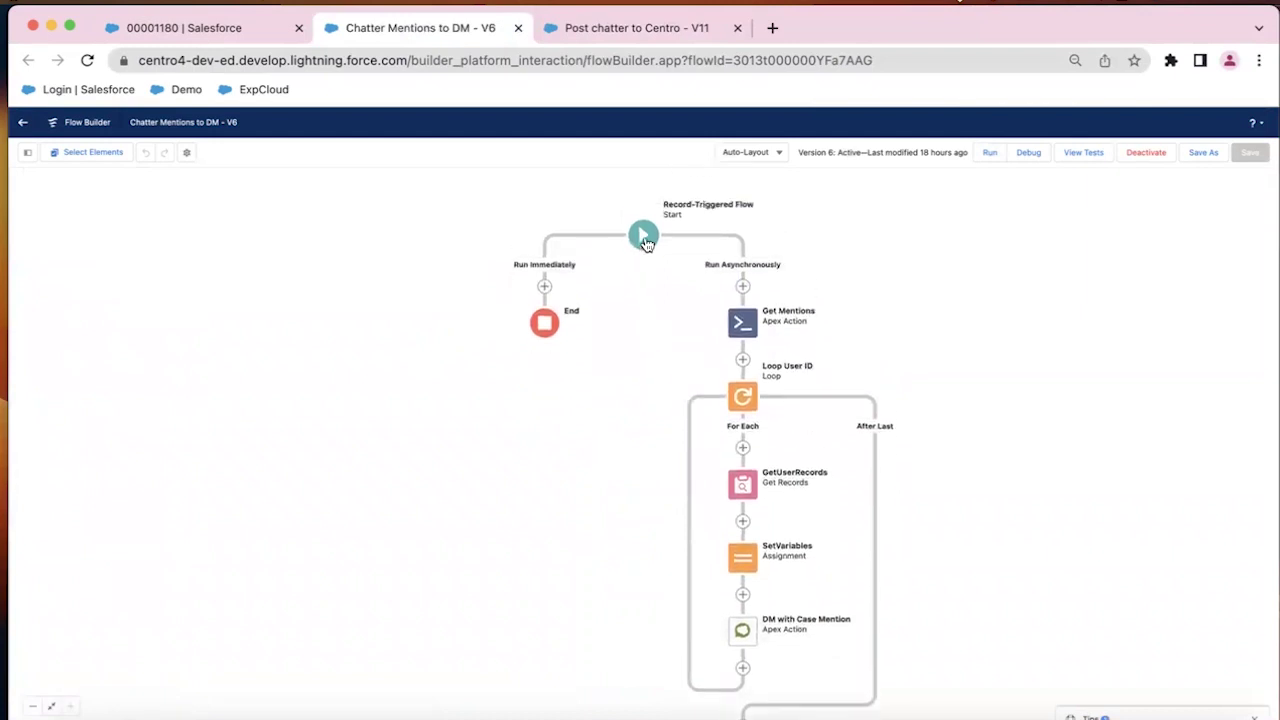
click(645, 240)
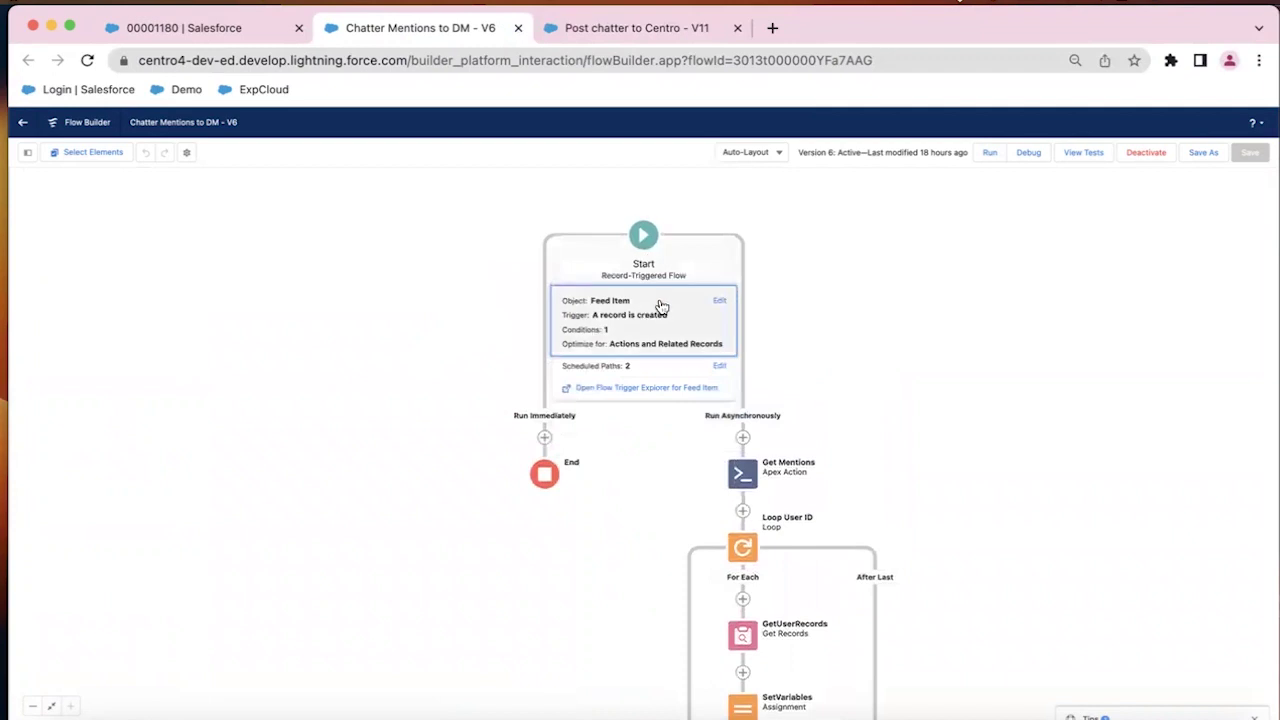
click(861, 318)
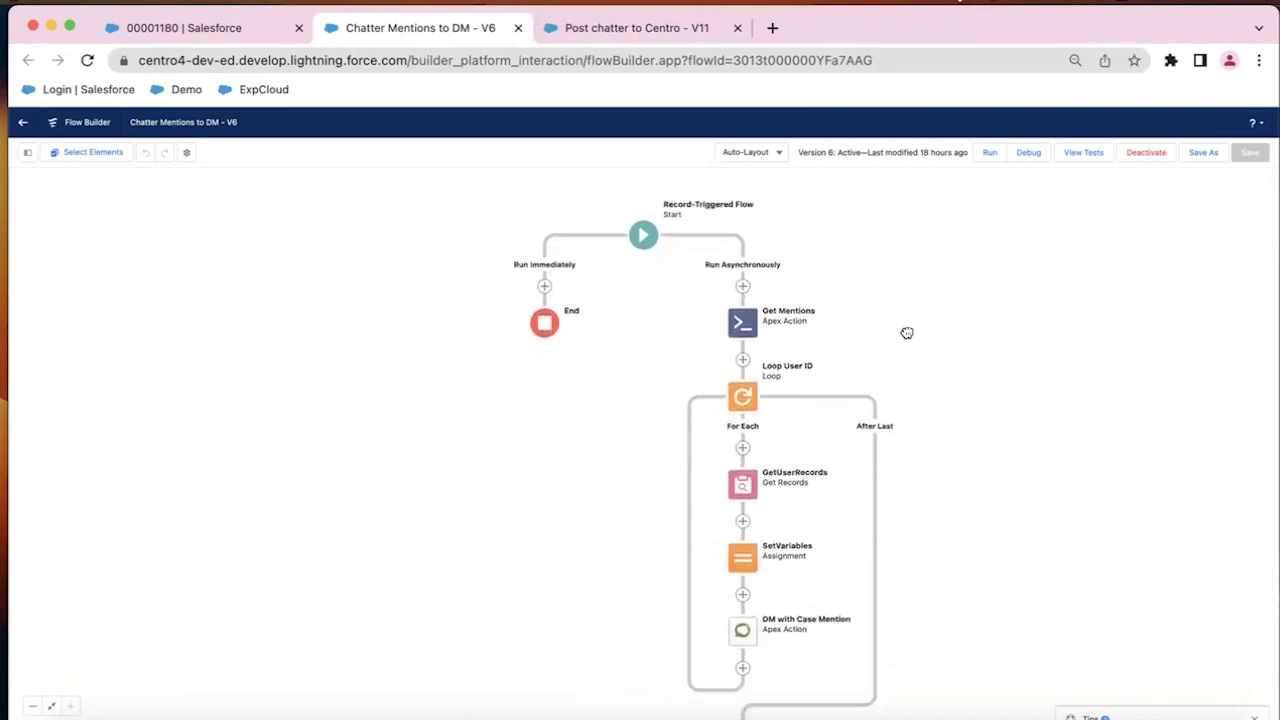
drag(907, 313, 907, 265)
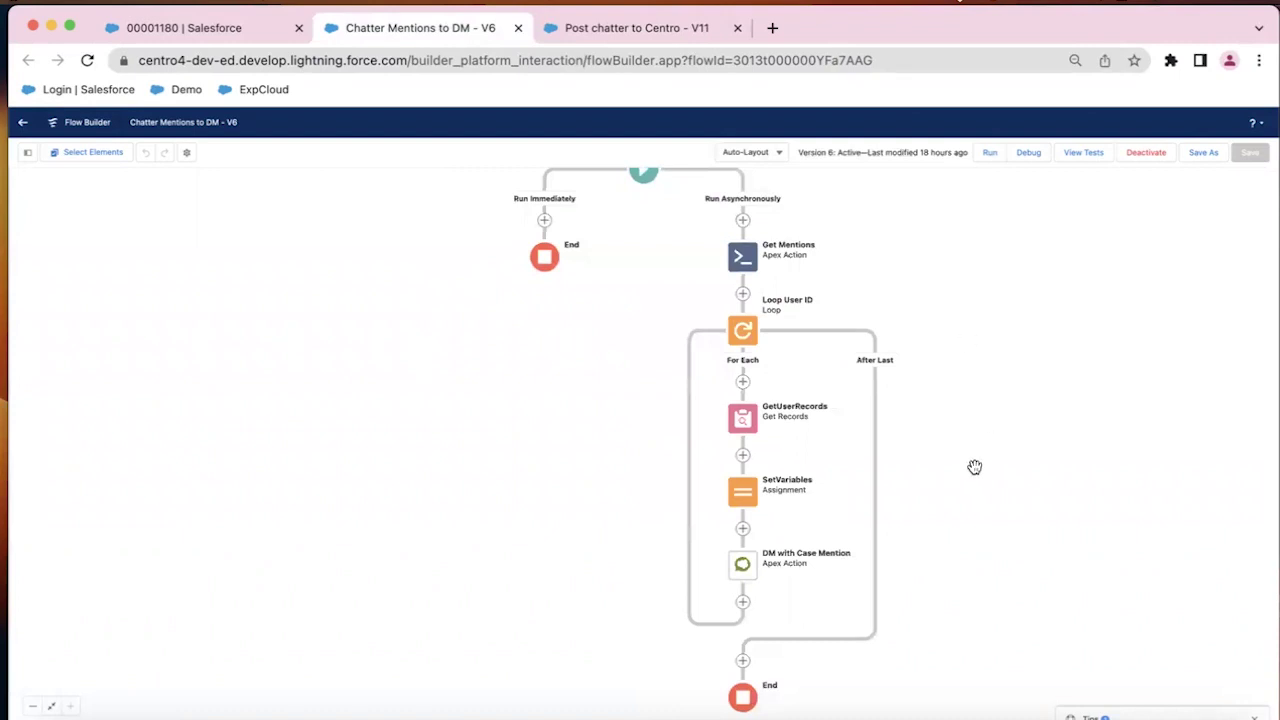
drag(974, 466, 975, 436)
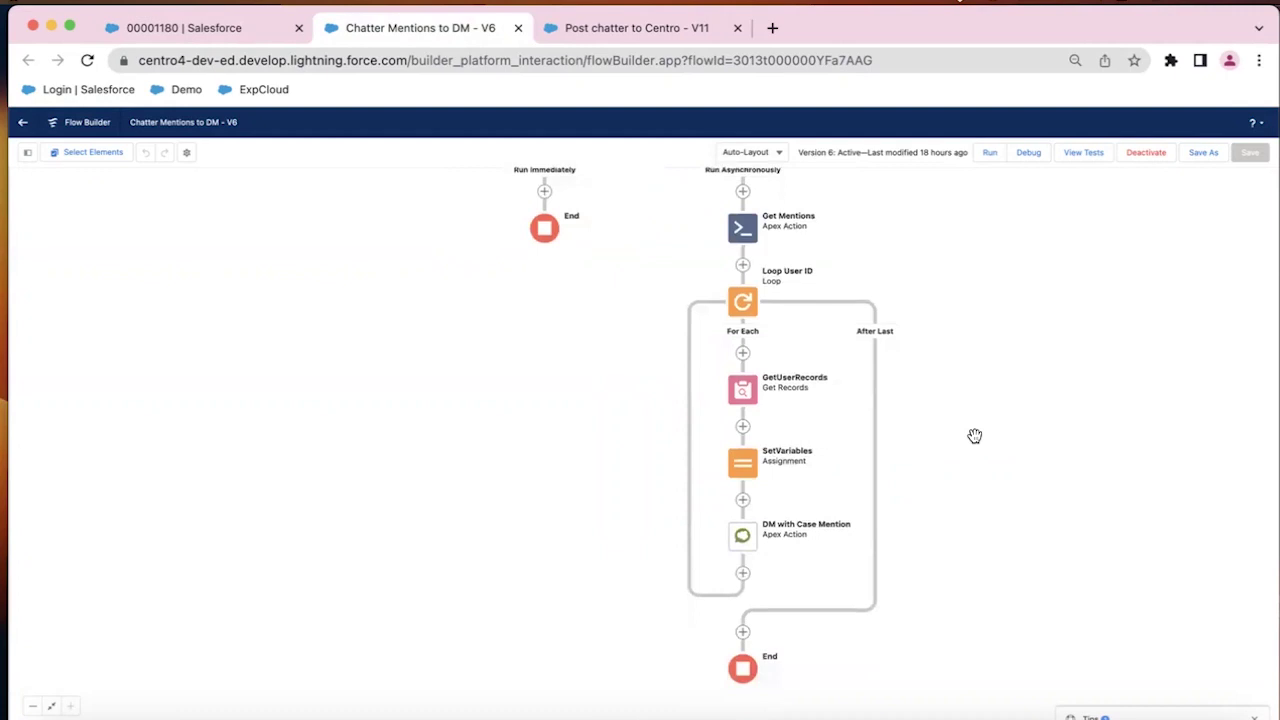
click(748, 308)
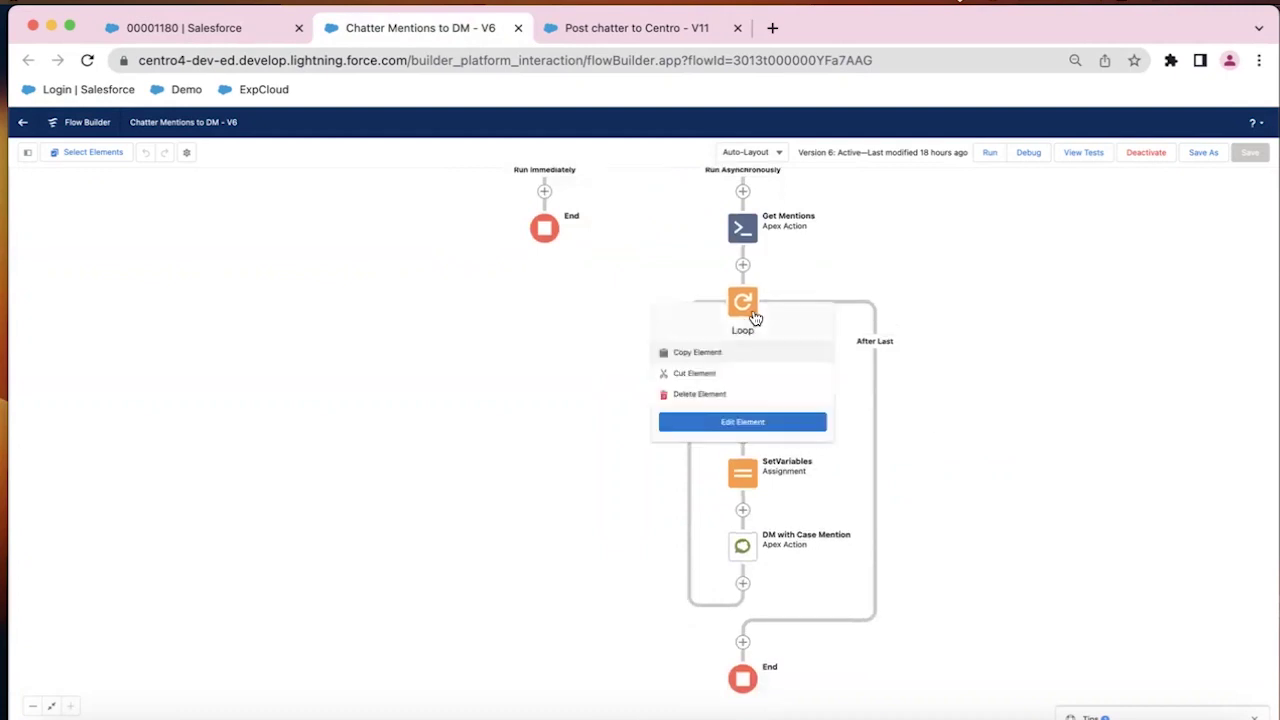
click(745, 422)
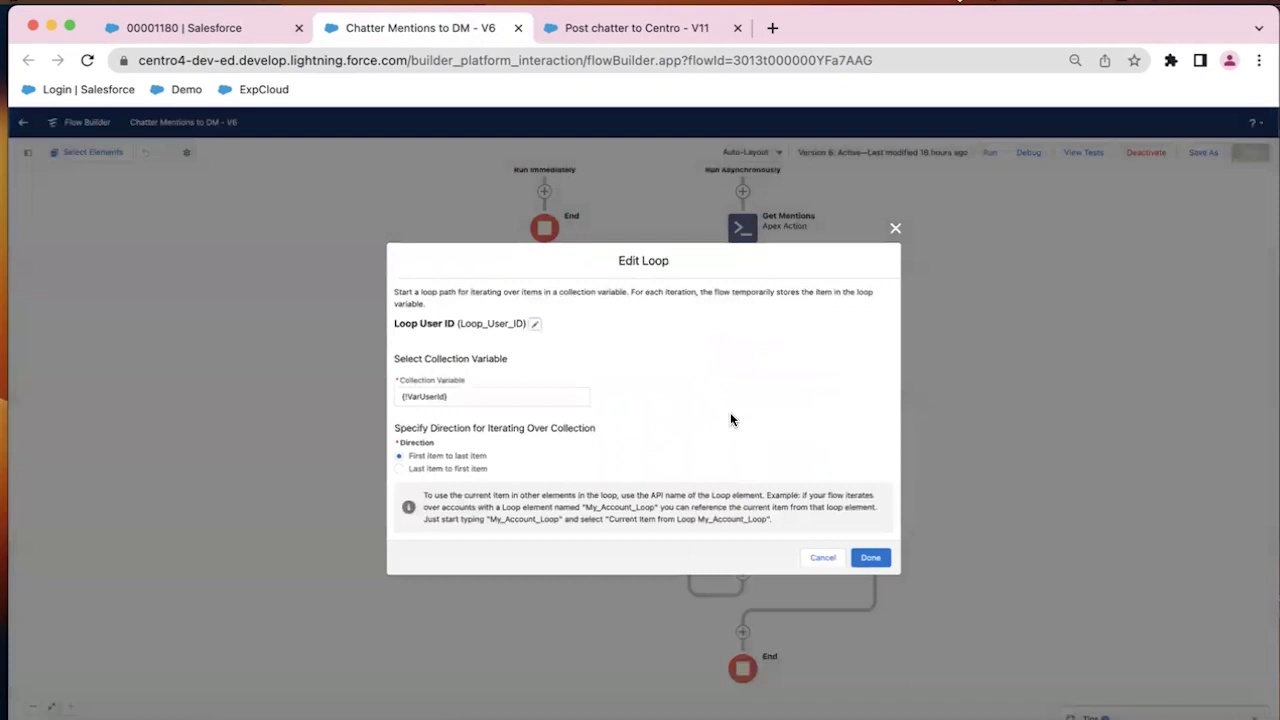
click(870, 558)
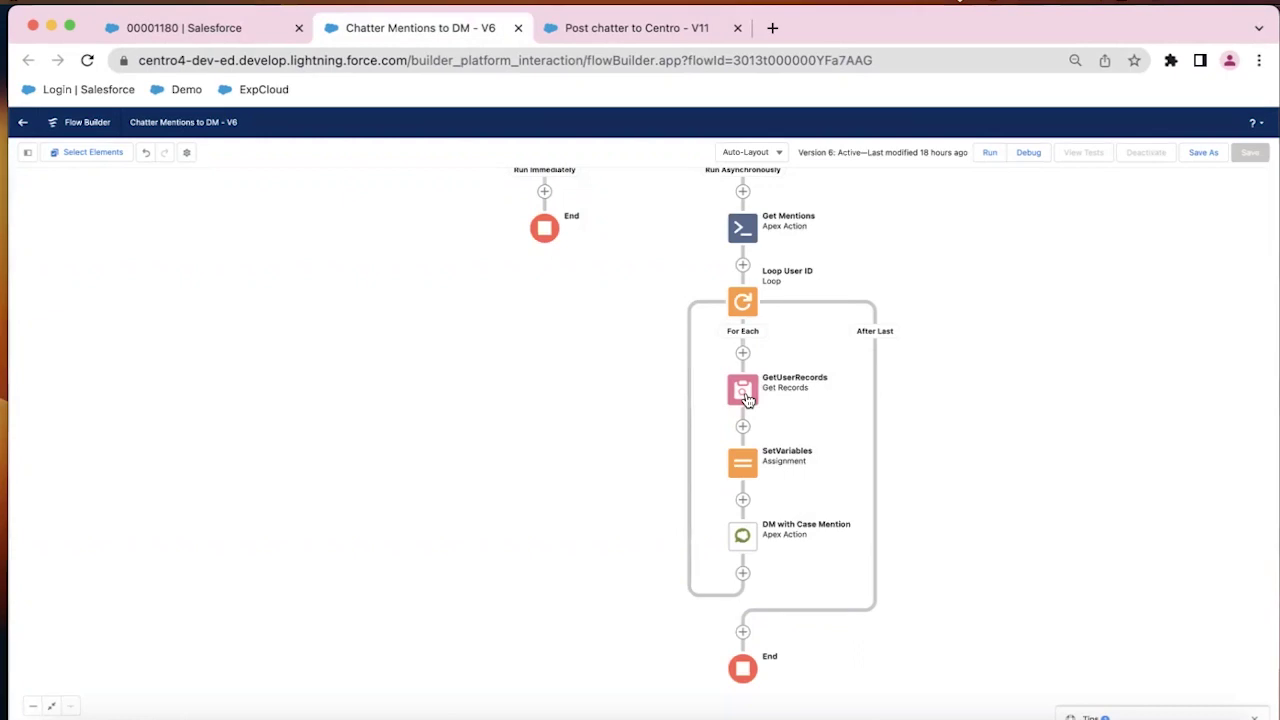
click(746, 398)
click(745, 528)
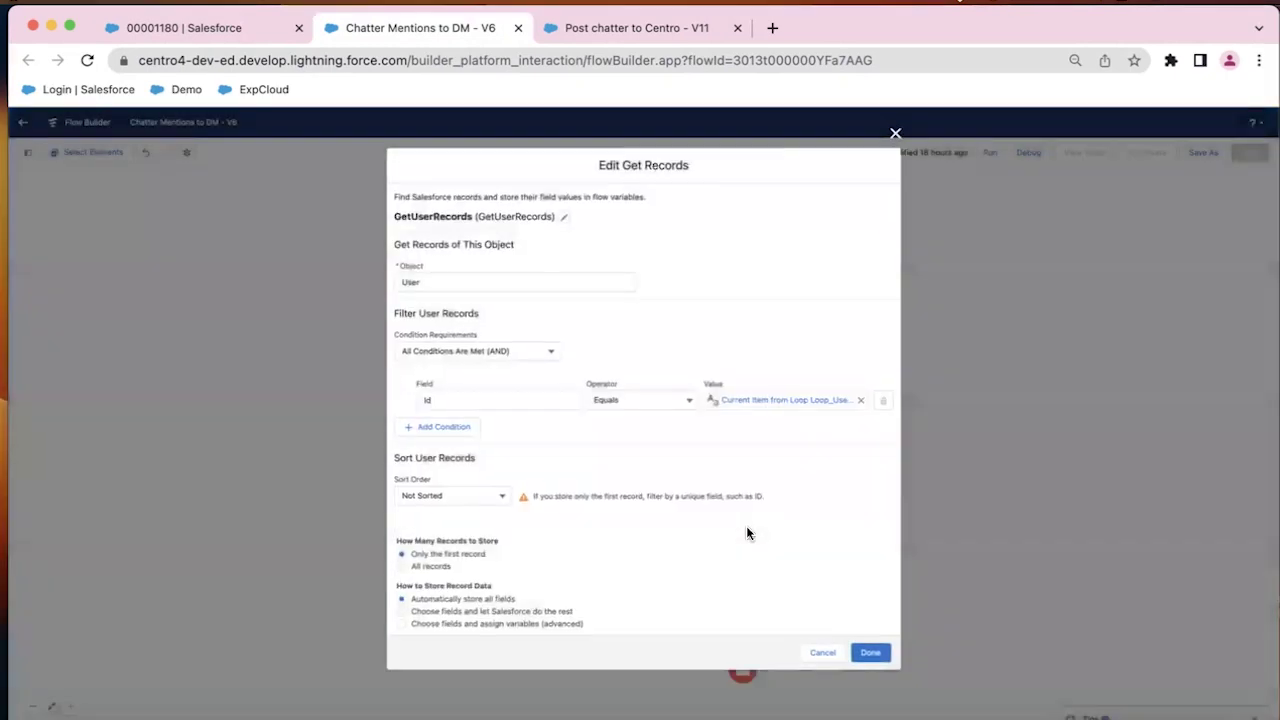
click(870, 652)
click(742, 462)
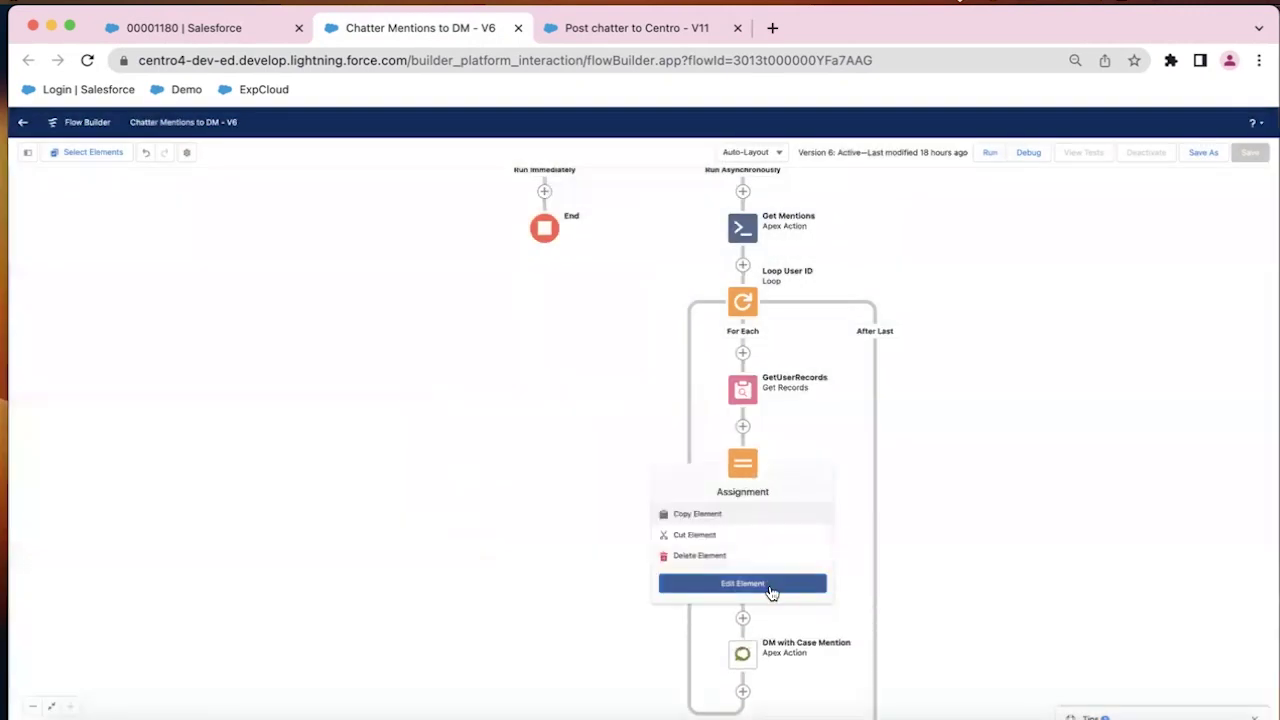
click(770, 585)
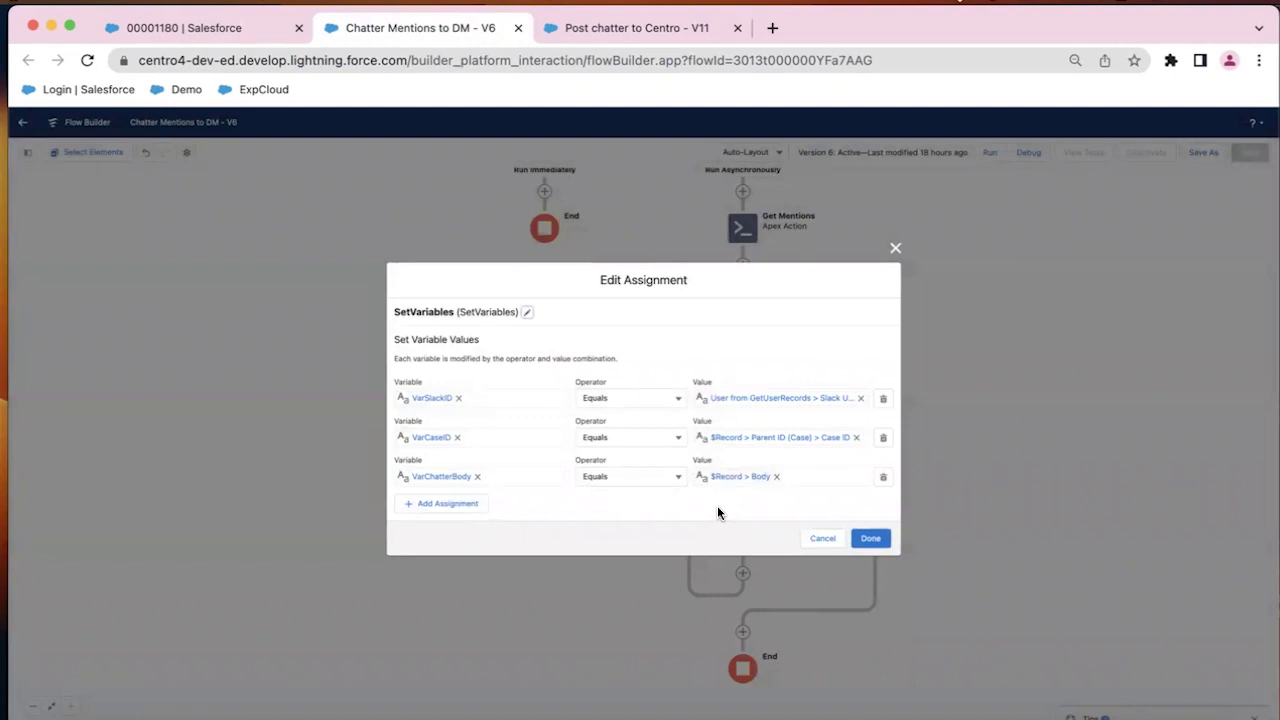
click(822, 540)
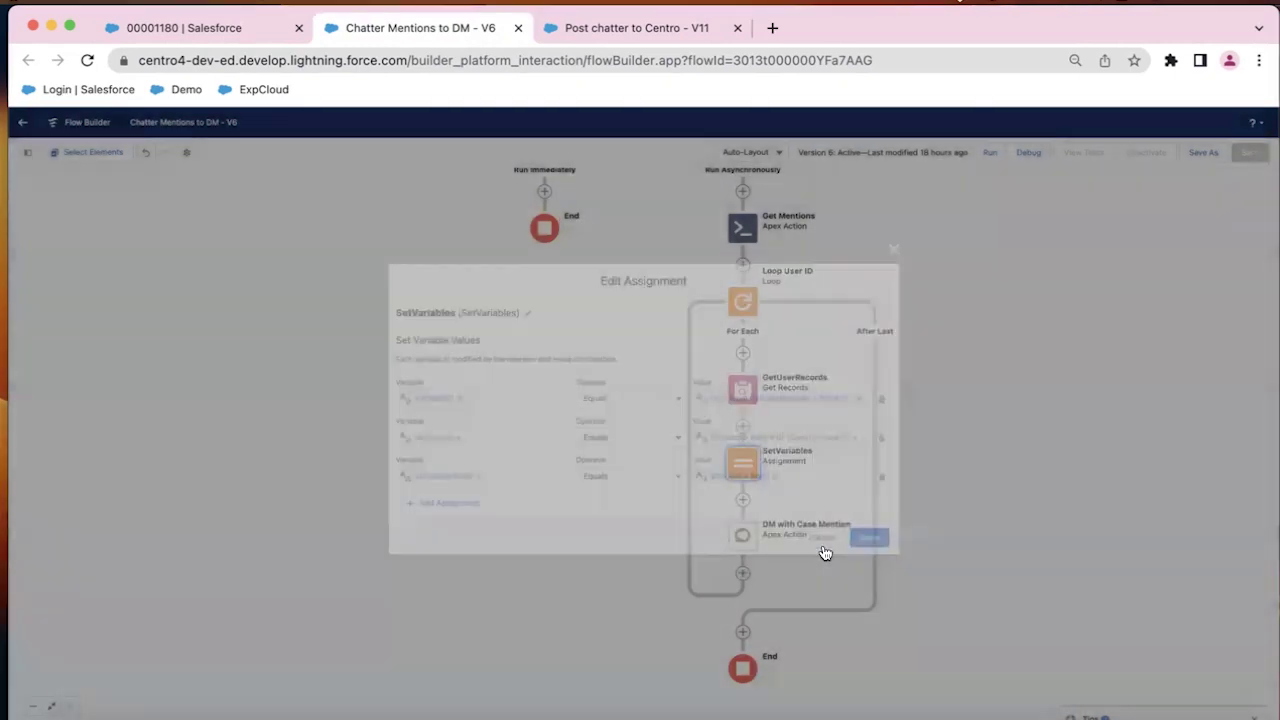
Step: Open the DM with Case Mention action and expand its VarCaseID record attachment
click(750, 545)
click(754, 680)
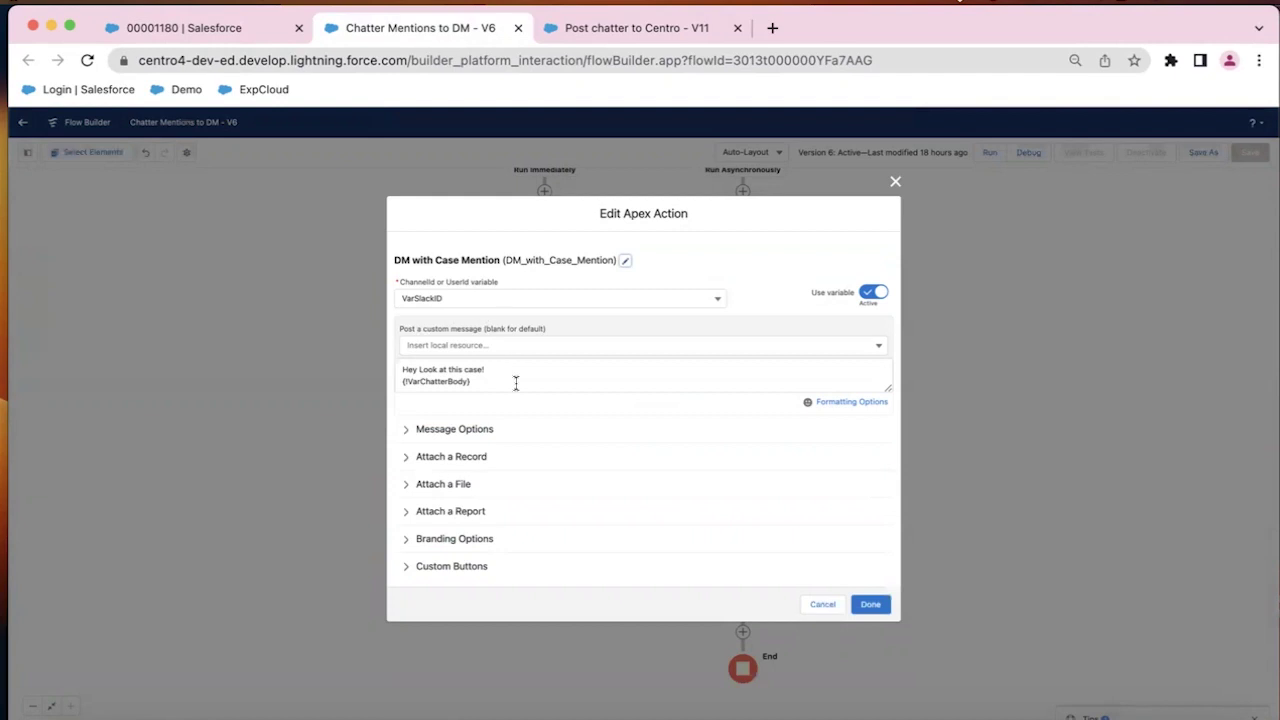
click(406, 456)
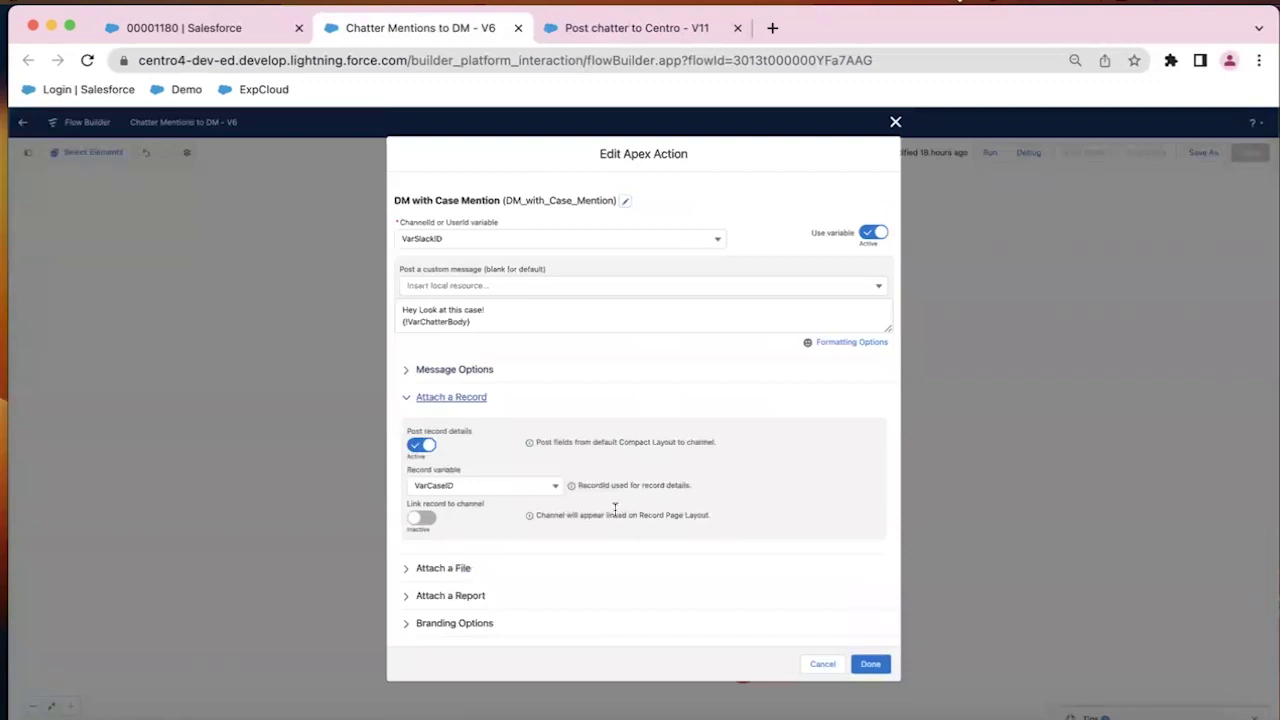